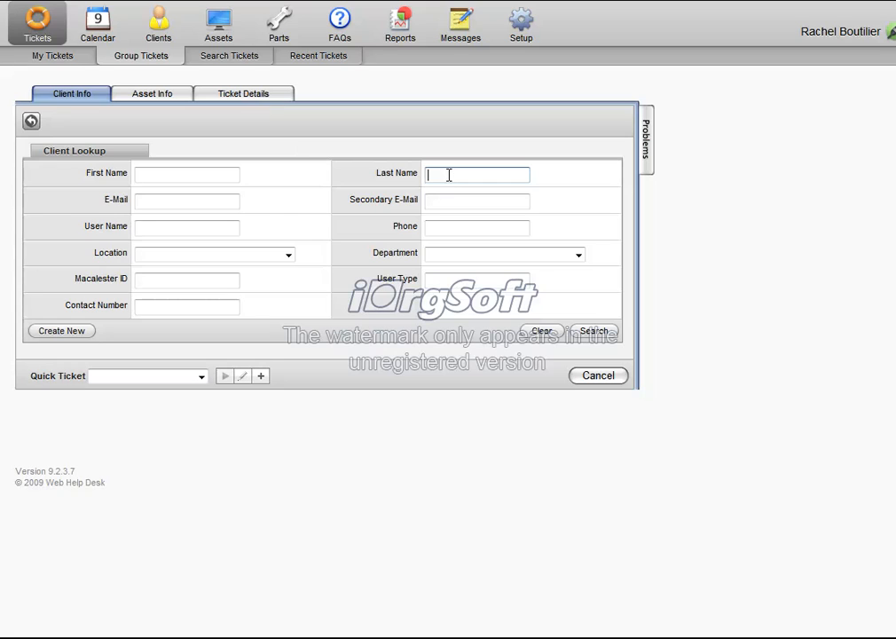
Look up the client by the first letters of the last name and assign the matching client from Hum 314 to the ticket.
text(bou)
click(596, 333)
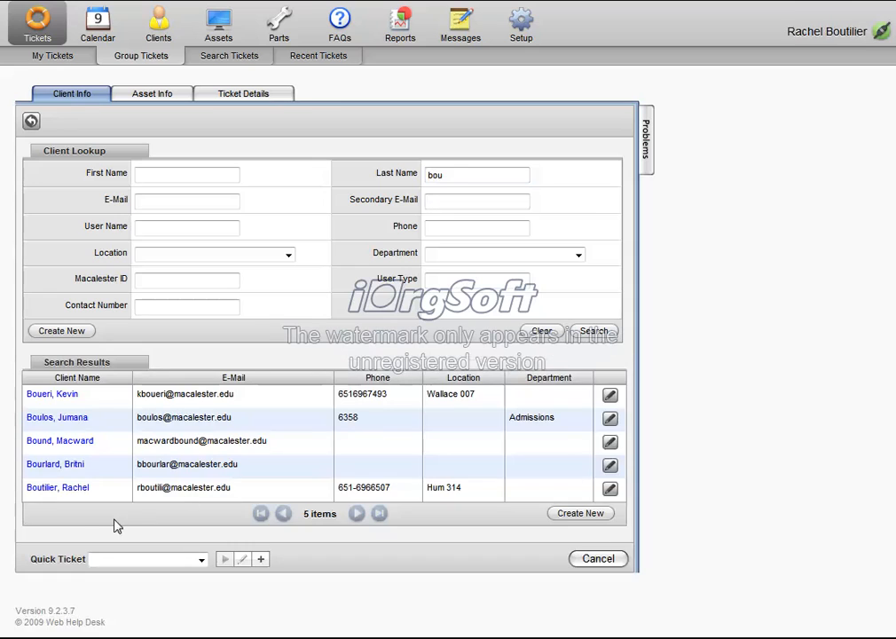
click(73, 489)
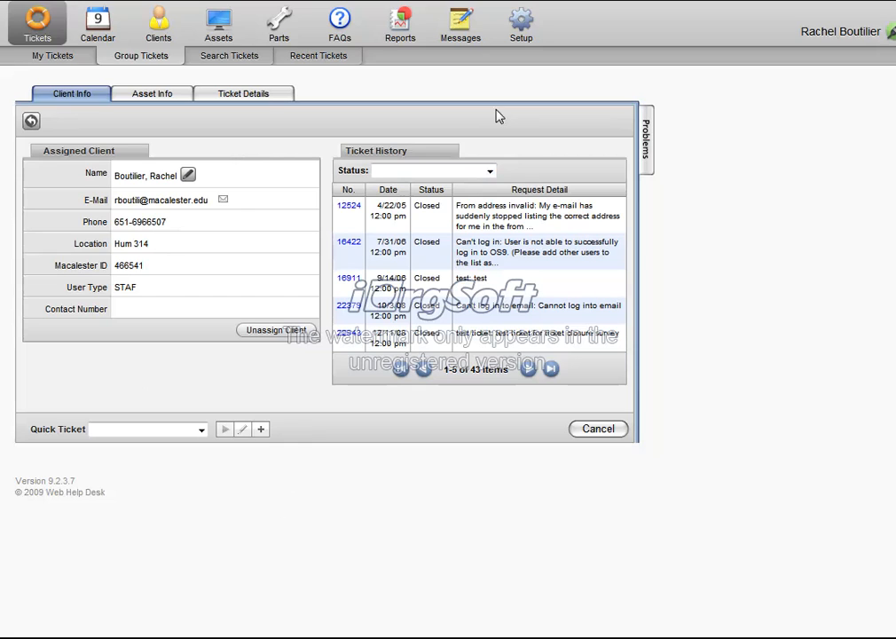
Attach the client's Apple Computer MacBook Pro 13" asset to the ticket.
click(153, 94)
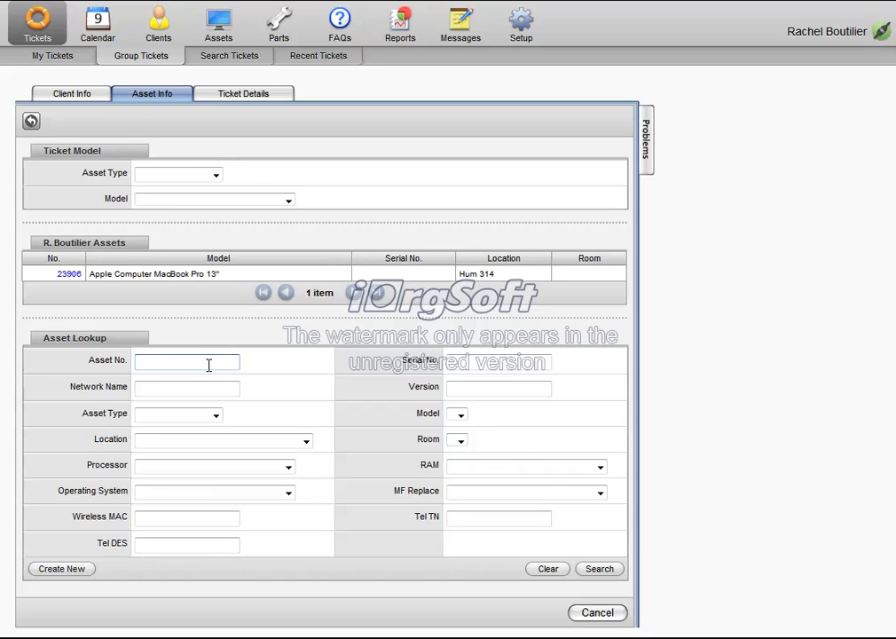
click(69, 274)
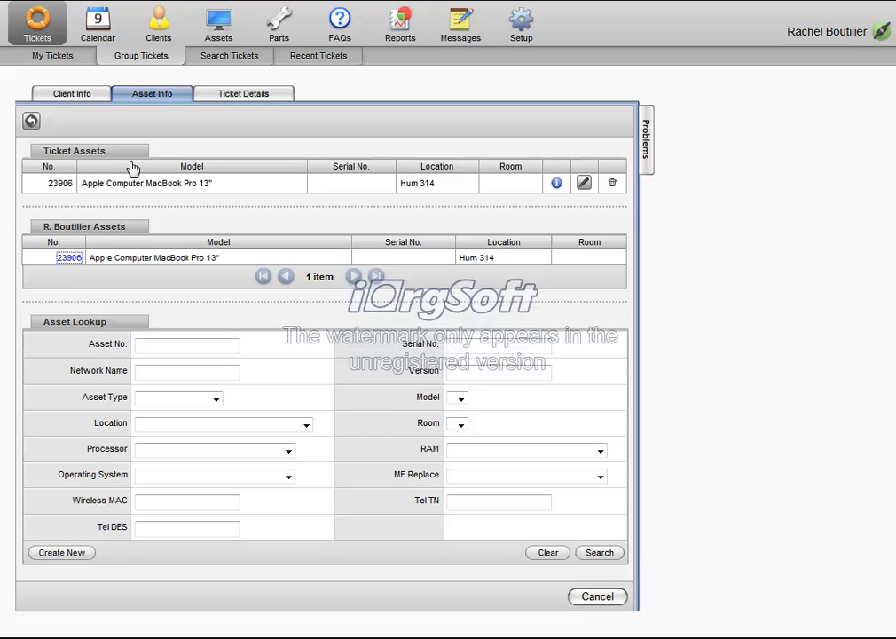
In the ticket details, set the request type to Support, College Owned Computer, Windows PC, Virus.
click(252, 97)
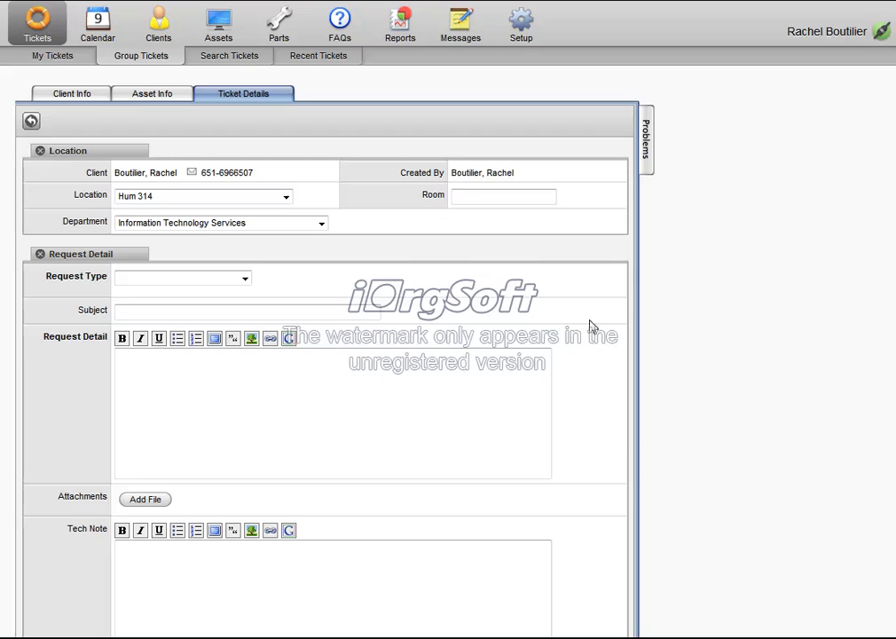
click(244, 278)
click(250, 303)
click(302, 280)
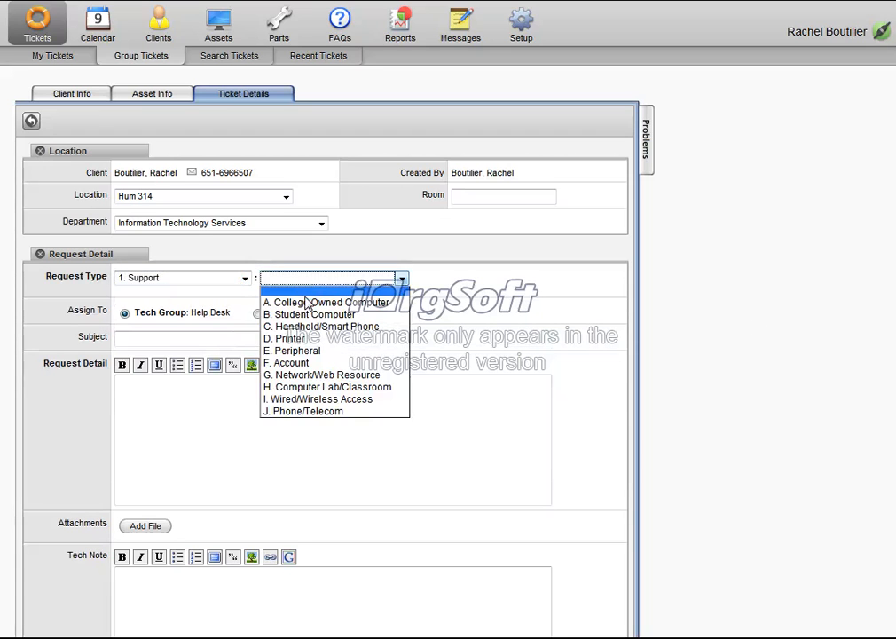
click(305, 304)
click(471, 279)
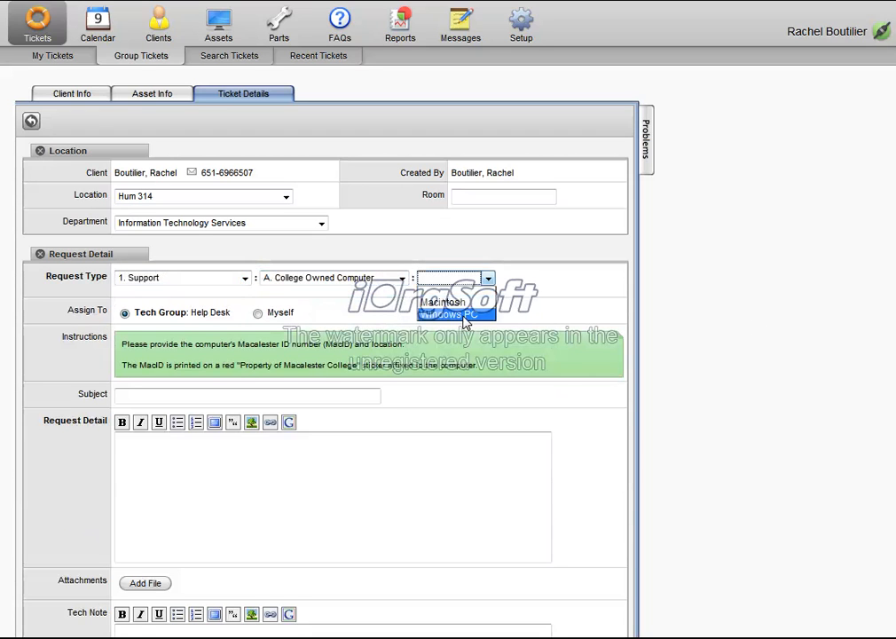
click(461, 313)
click(192, 304)
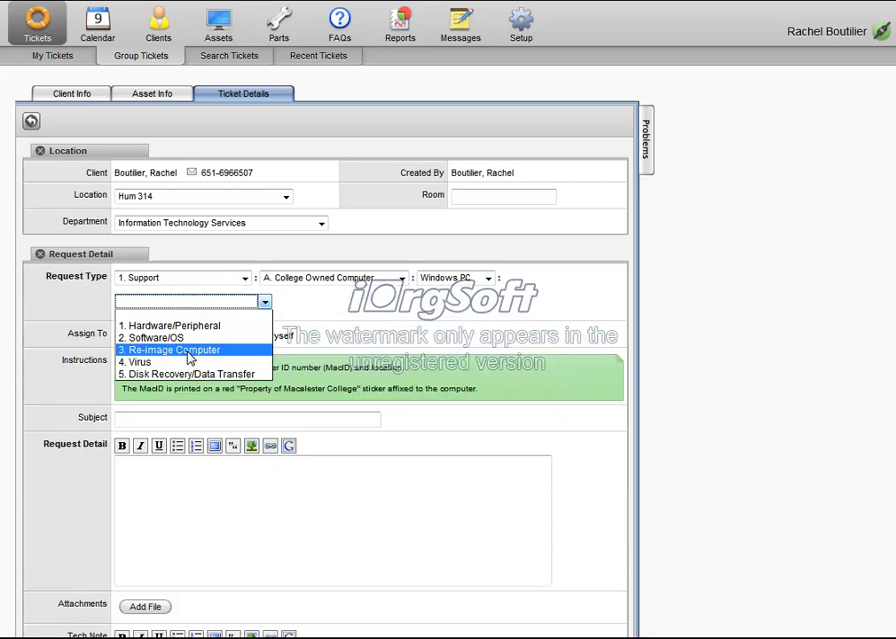
click(178, 363)
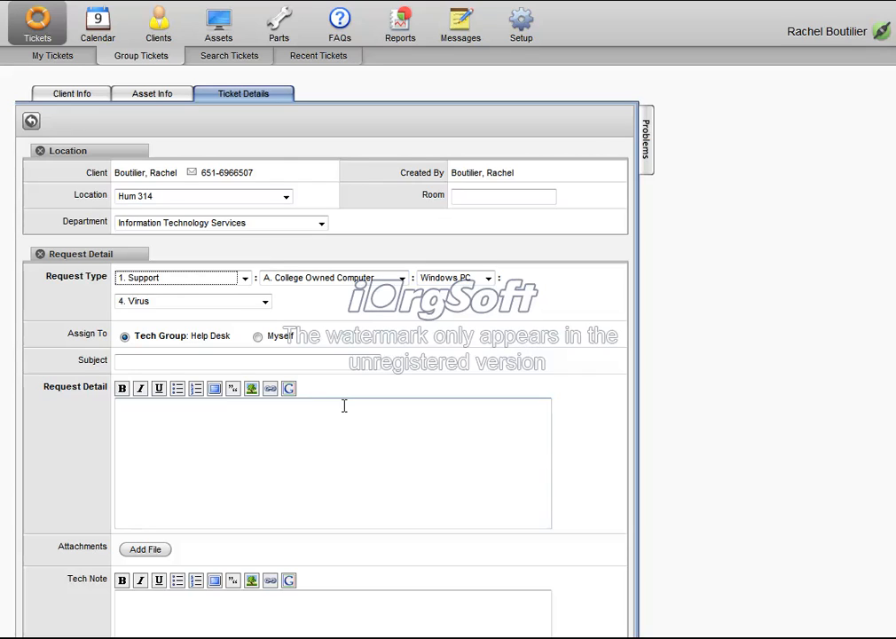
drag(67, 333, 234, 343)
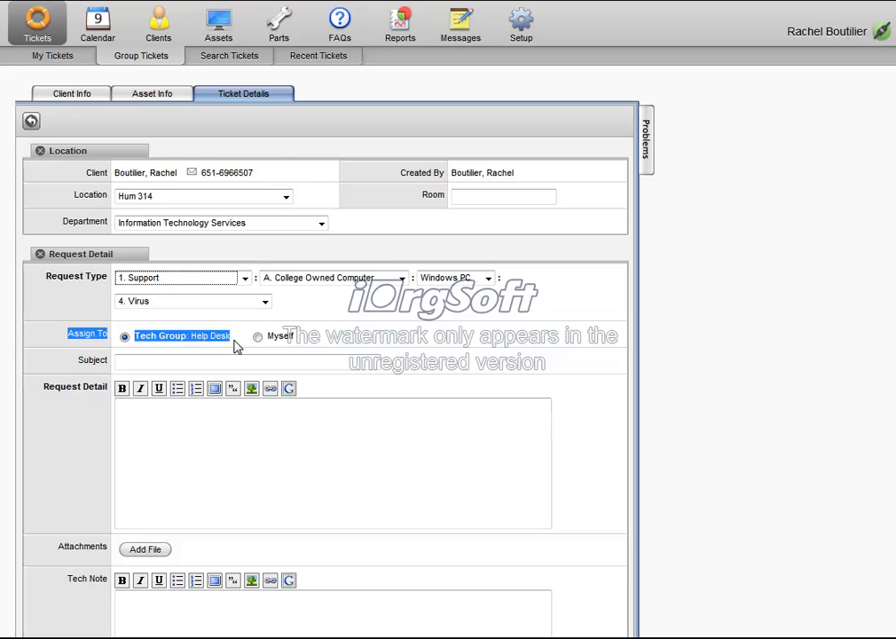
click(494, 362)
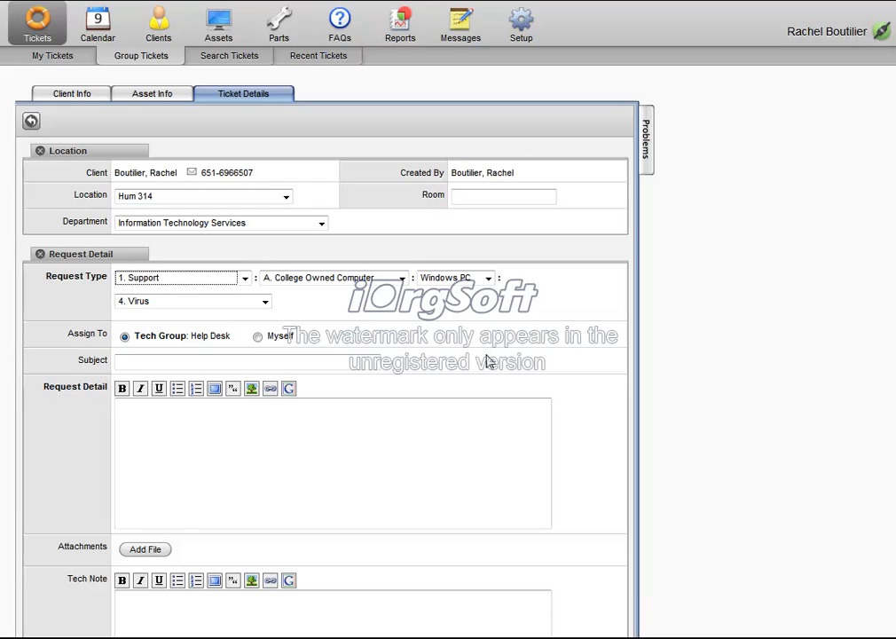
Enter the subject "Virus Removal" and paste the request detail saying the client's computer is very slow and may be infected with a virus.
click(351, 362)
text(Vi)
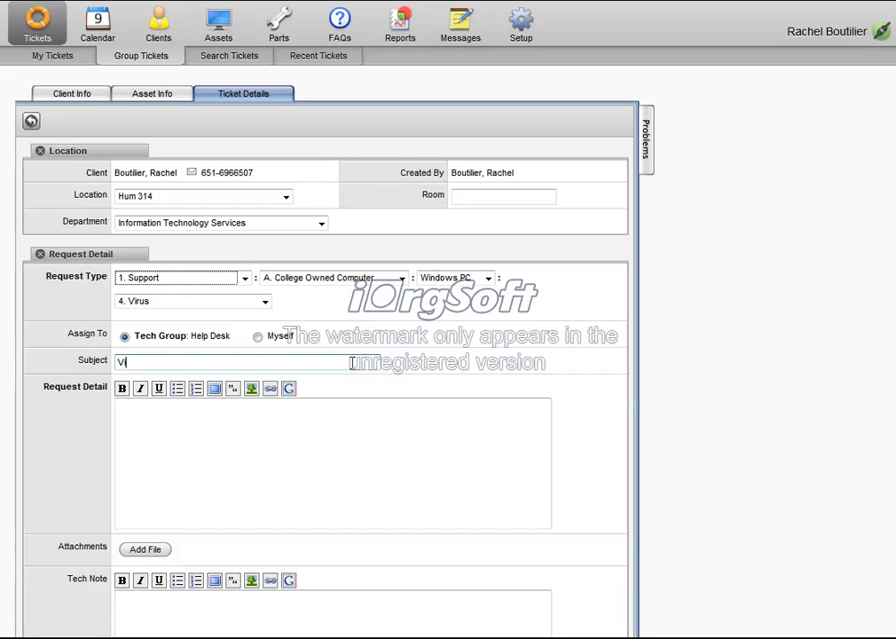
text(rus Removal)
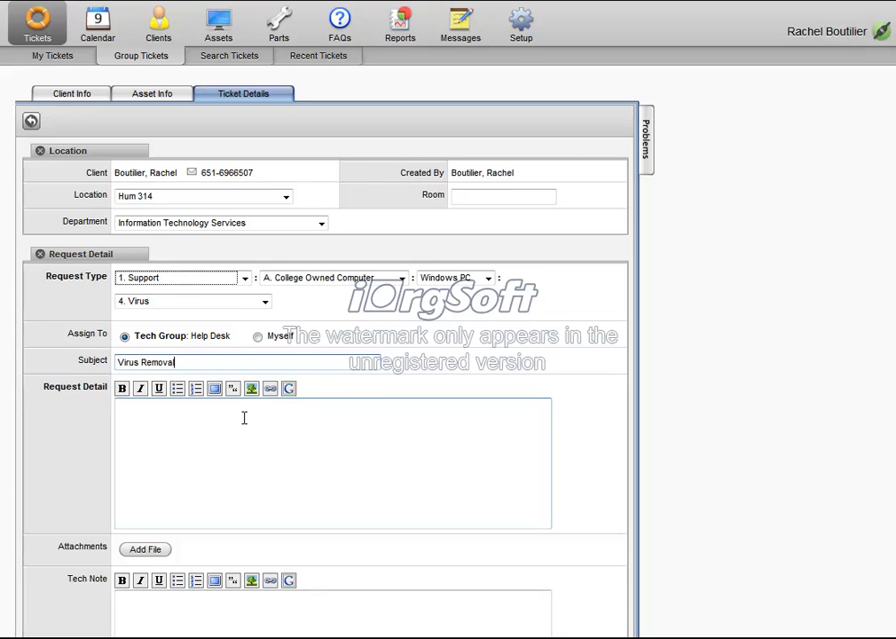
click(289, 452)
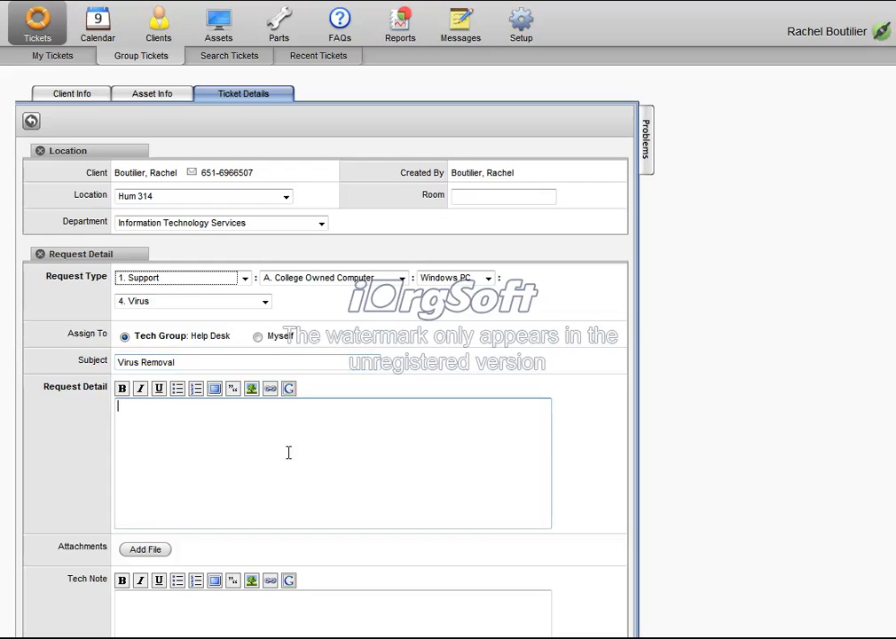
text(Rachel reports that her computer is very slow.  It may be infected with a virus.)
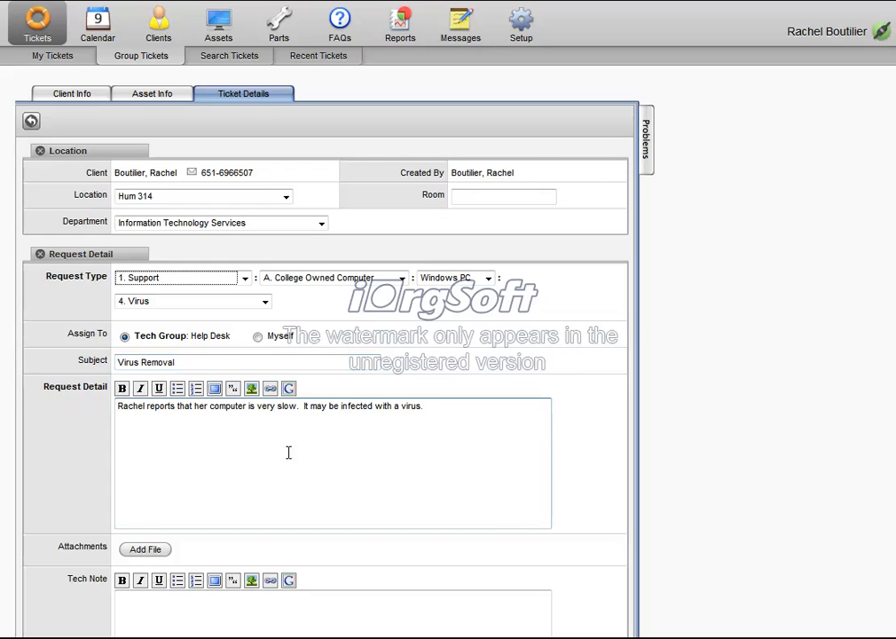
Add a tech note giving the client's cell phone number, labelled "Cell phone:".
scroll(445, 450, down, 3)
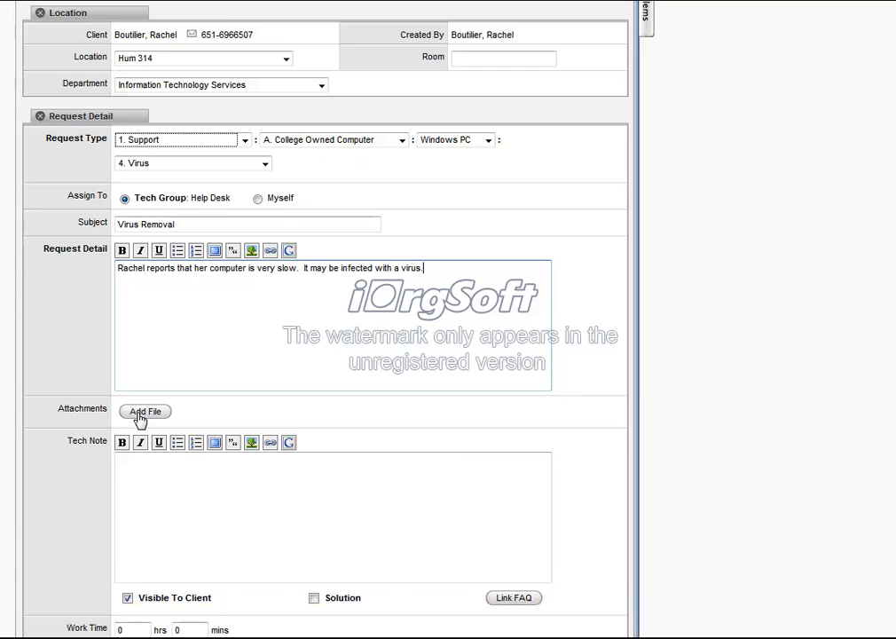
scroll(140, 419, down, 4)
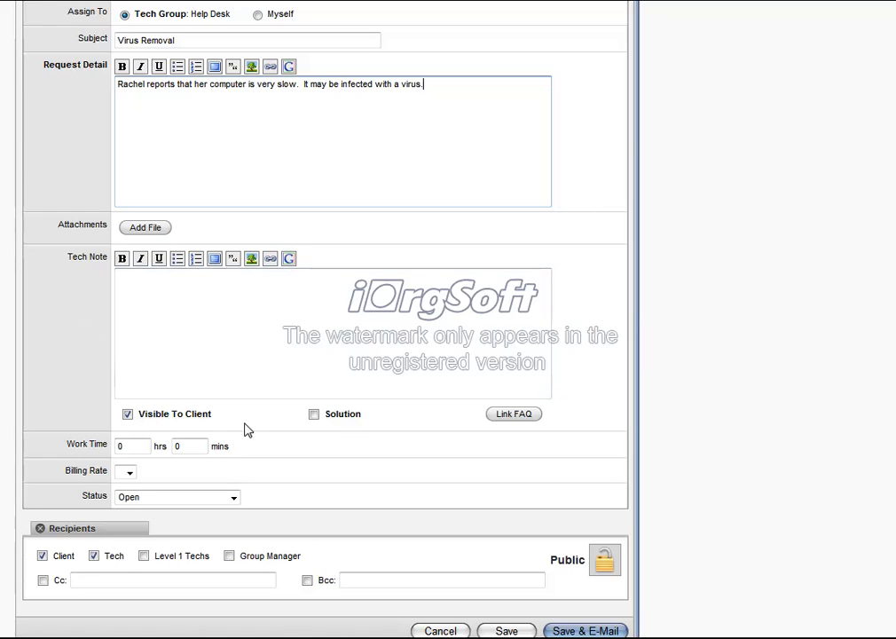
click(285, 316)
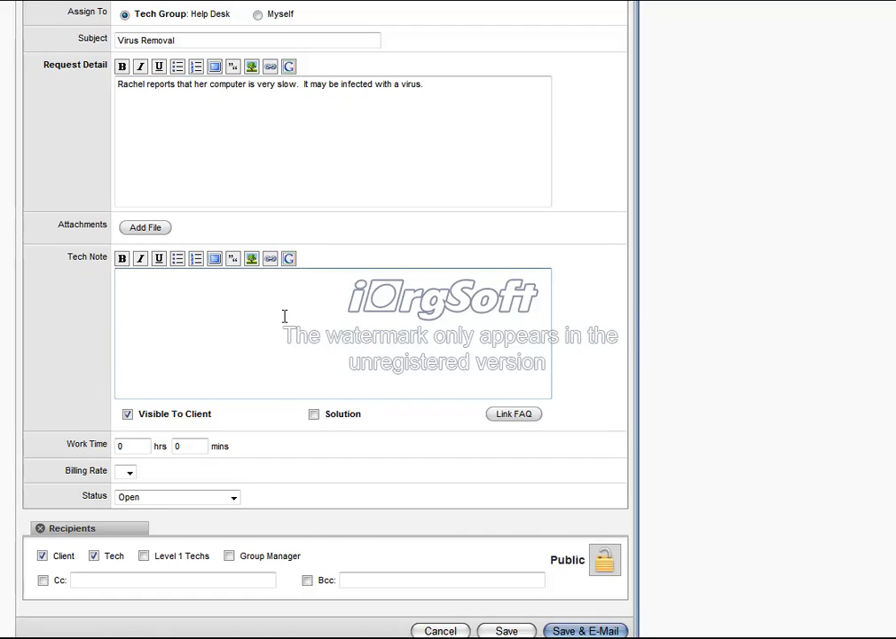
text(Cell phone: 651-555-5555)
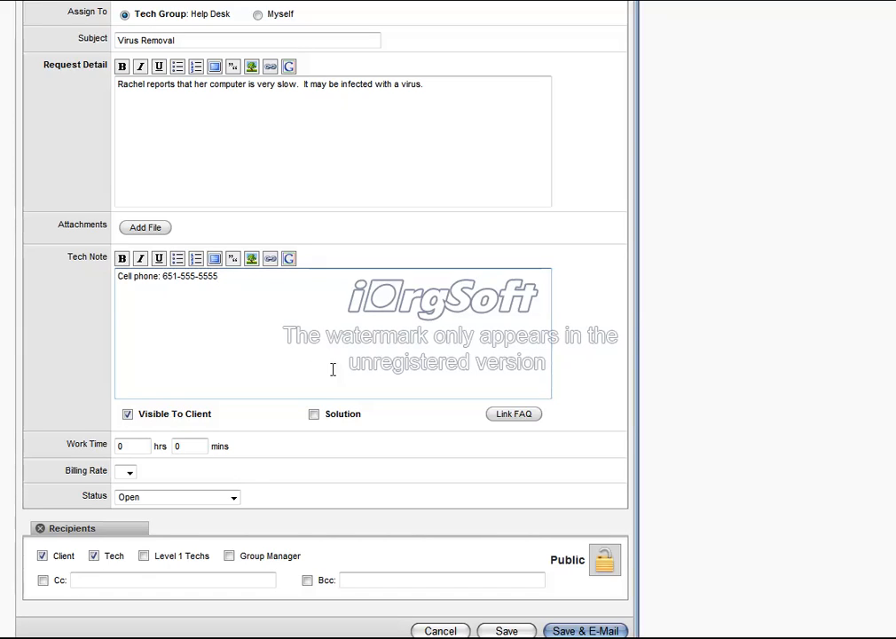
click(129, 419)
click(131, 421)
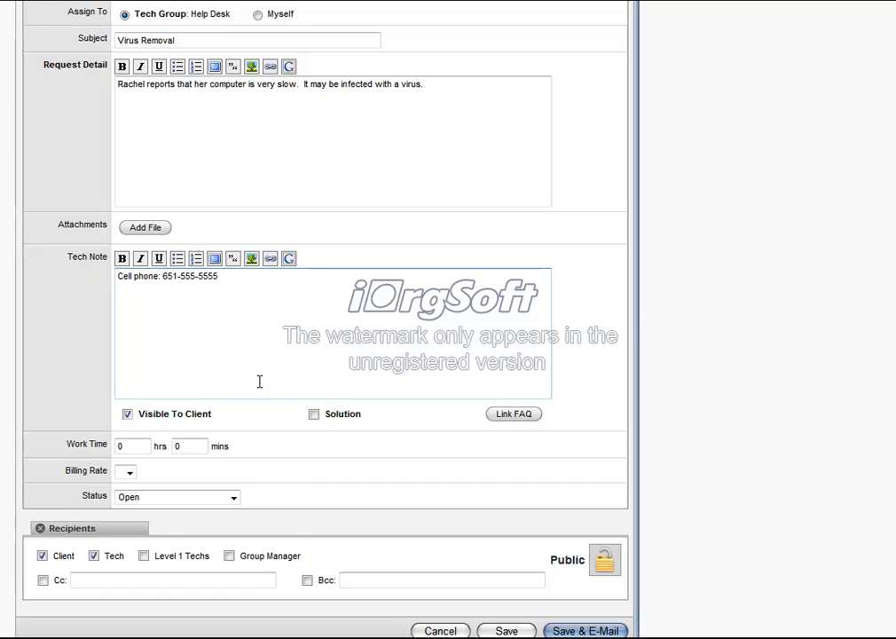
click(315, 416)
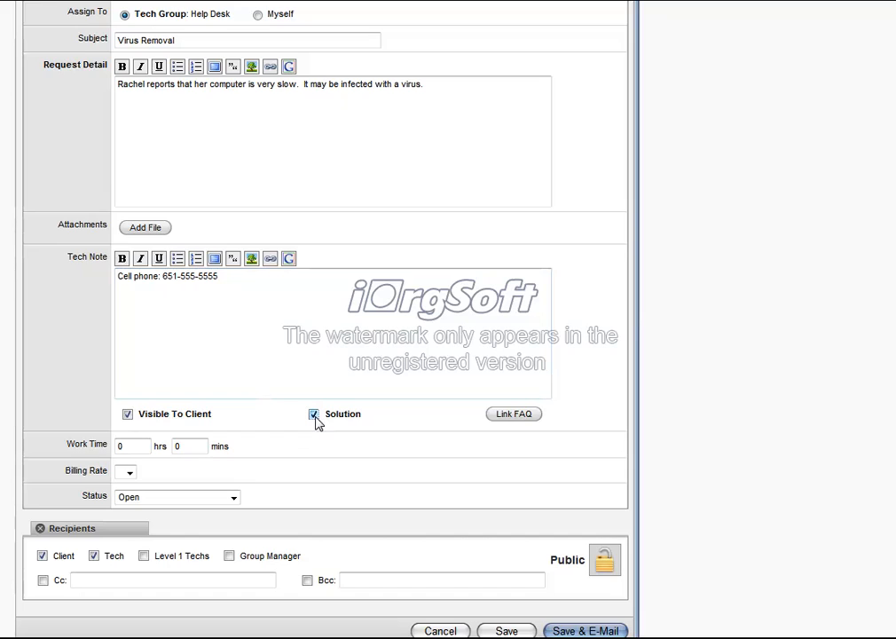
click(315, 416)
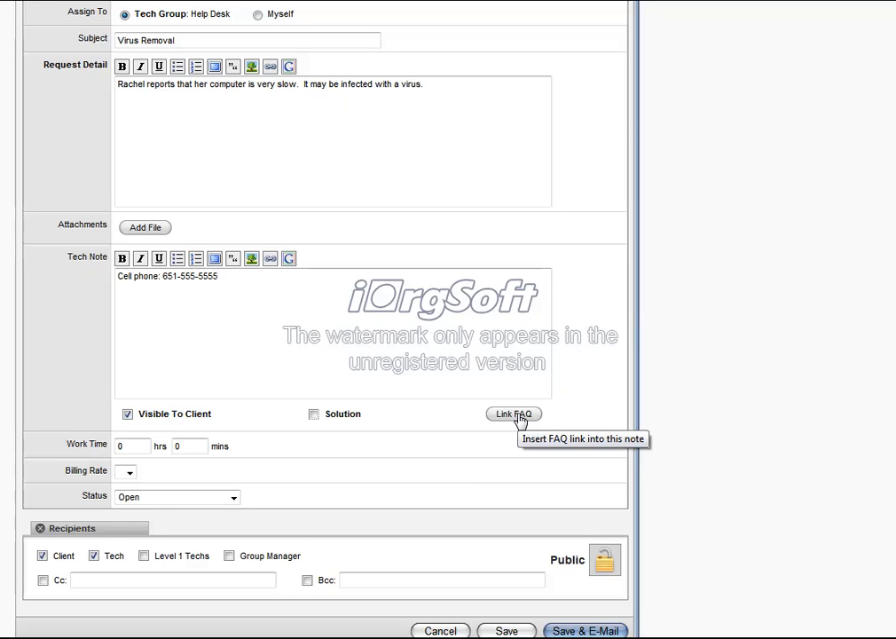
Save the ticket with status Open and e-mail it to the client and tech recipients.
scroll(536, 439, down, 2)
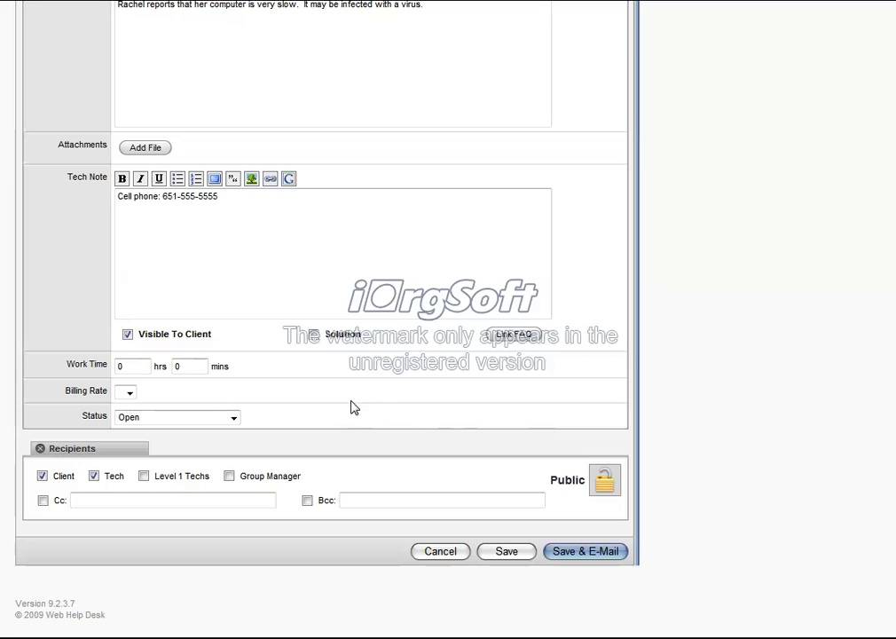
click(235, 418)
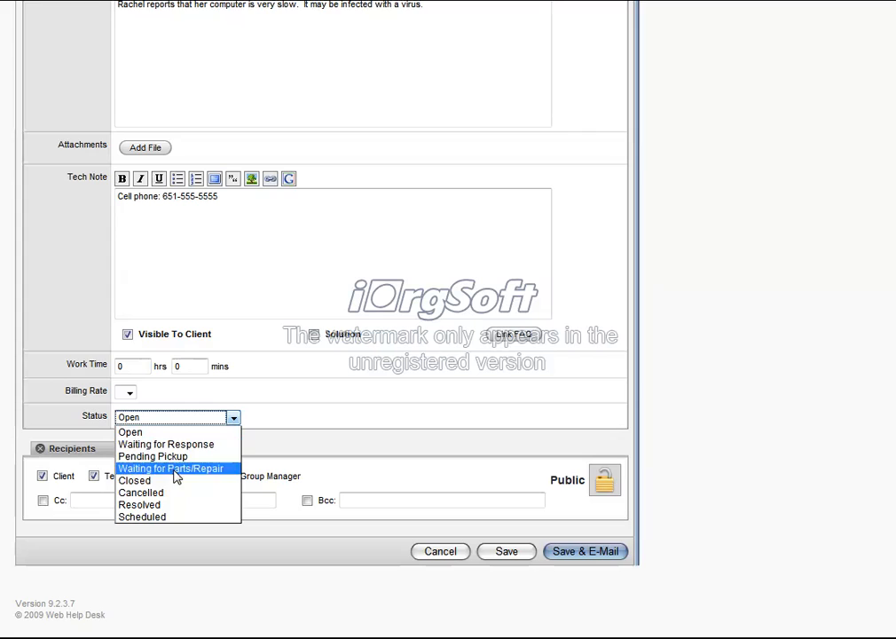
click(352, 408)
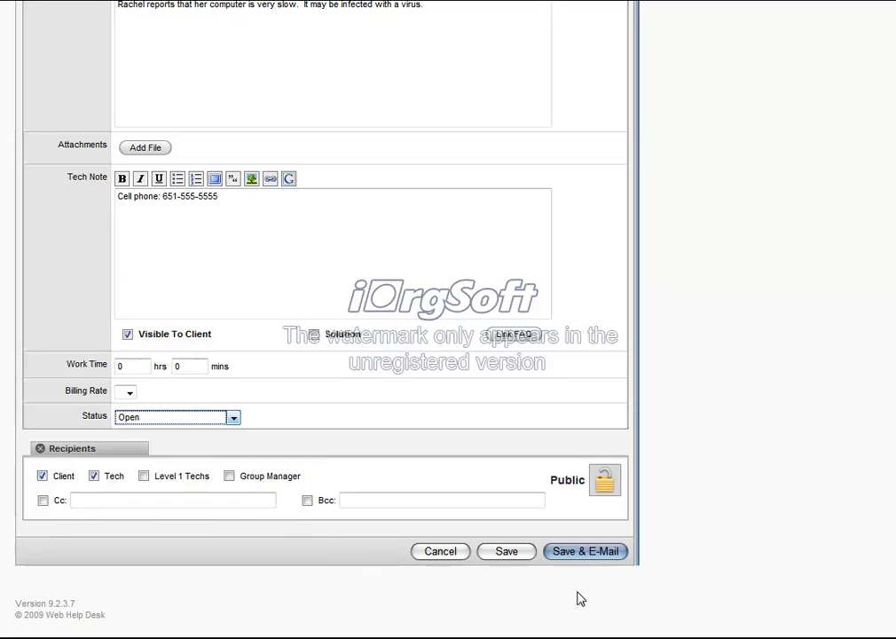
click(599, 557)
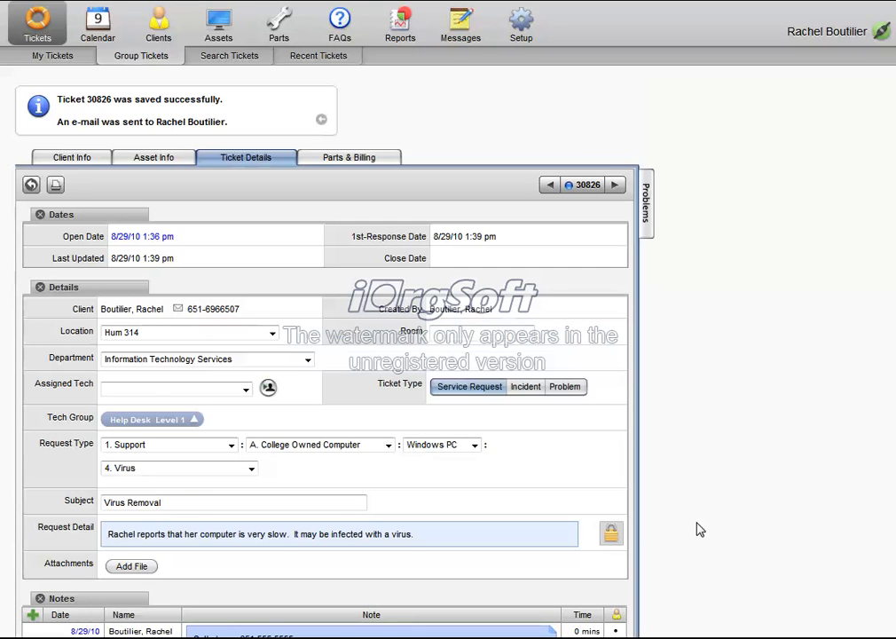
Go to the group tickets list and open the newly created Virus Removal ticket.
click(133, 62)
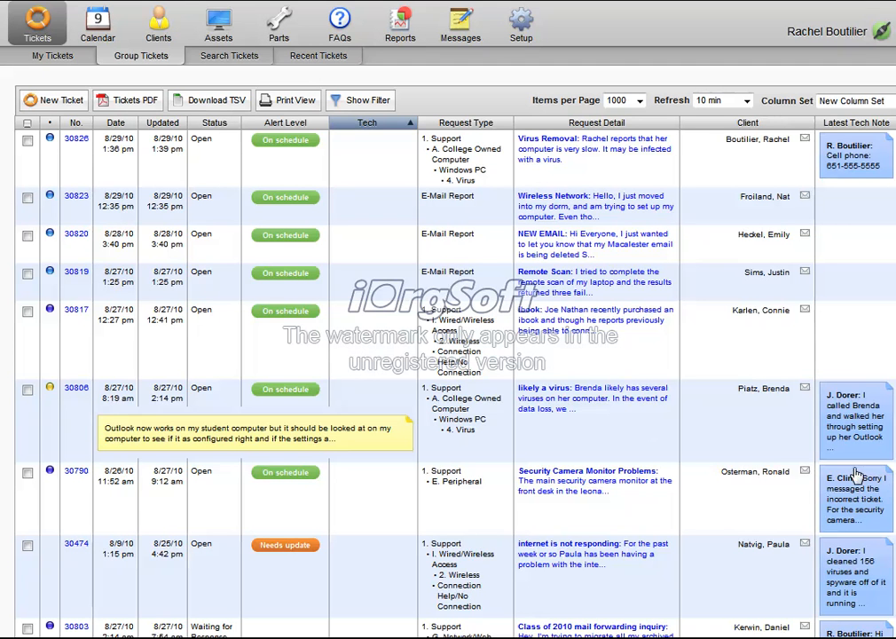
click(78, 142)
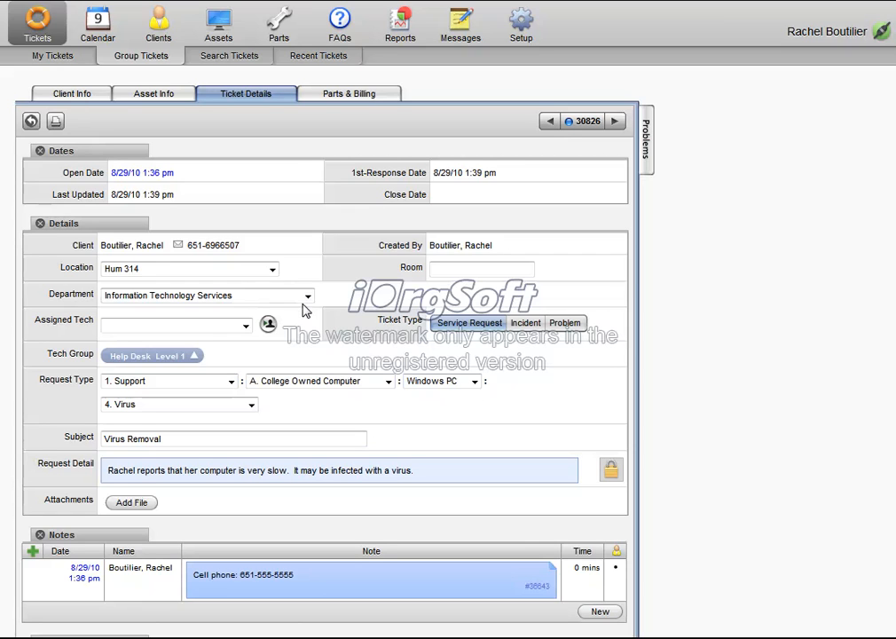
Examine the saved ticket's assignable techs, notes, history and priority options without changing them.
scroll(306, 310, down, 2)
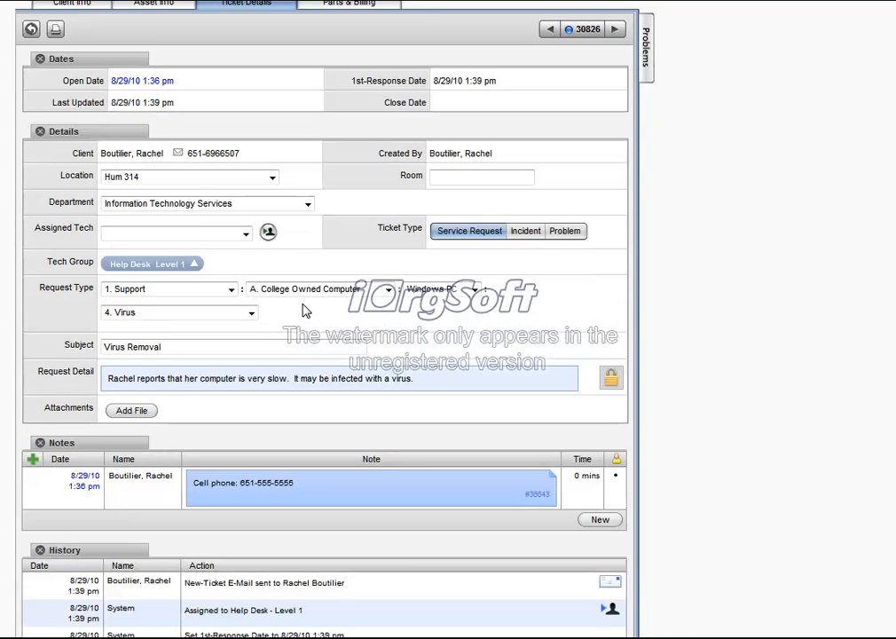
click(245, 235)
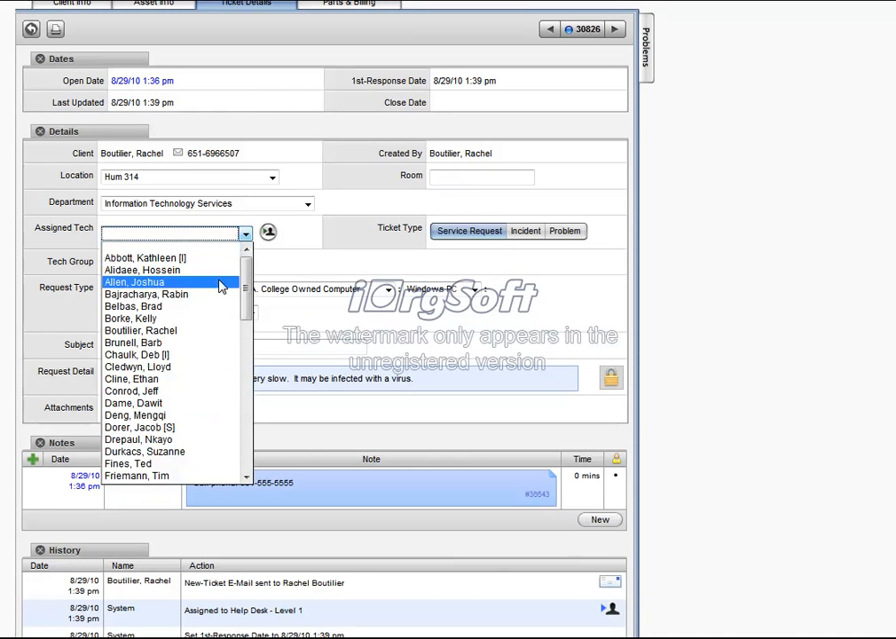
scroll(441, 330, down, 7)
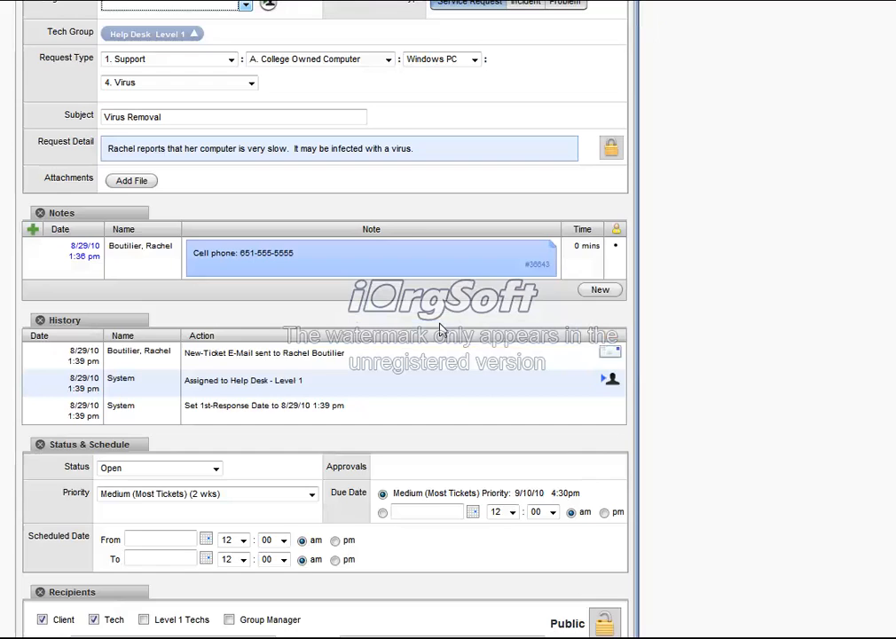
scroll(442, 329, down, 2)
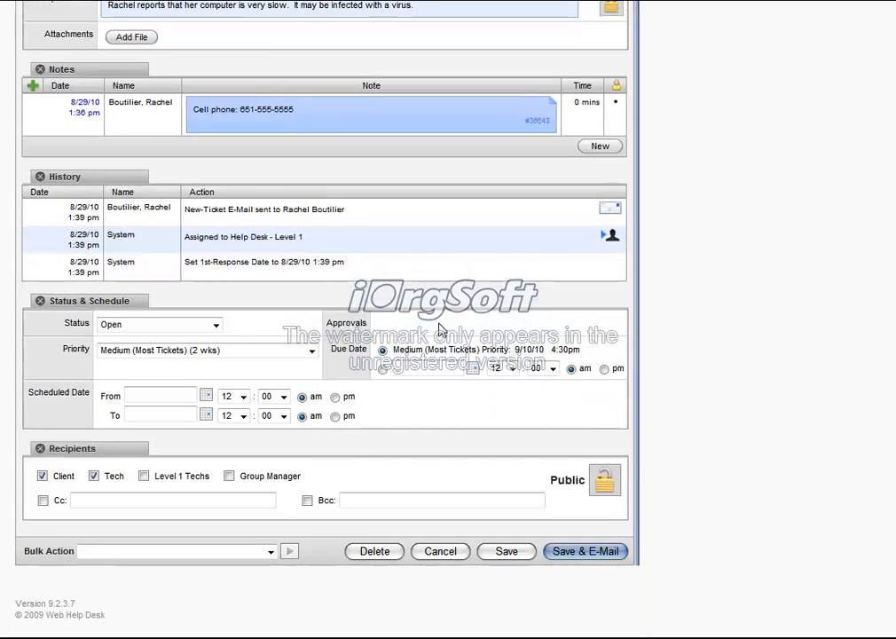
click(220, 352)
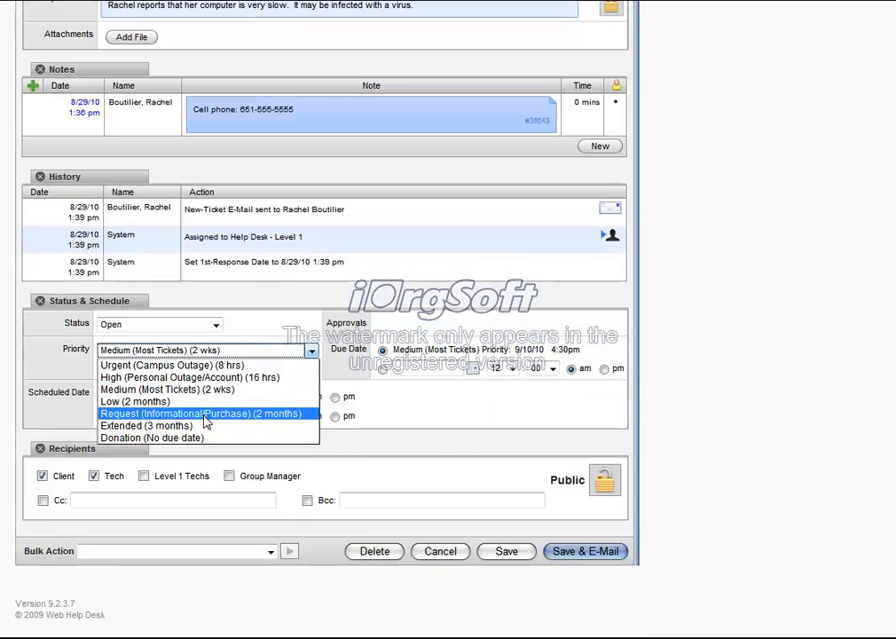
click(293, 322)
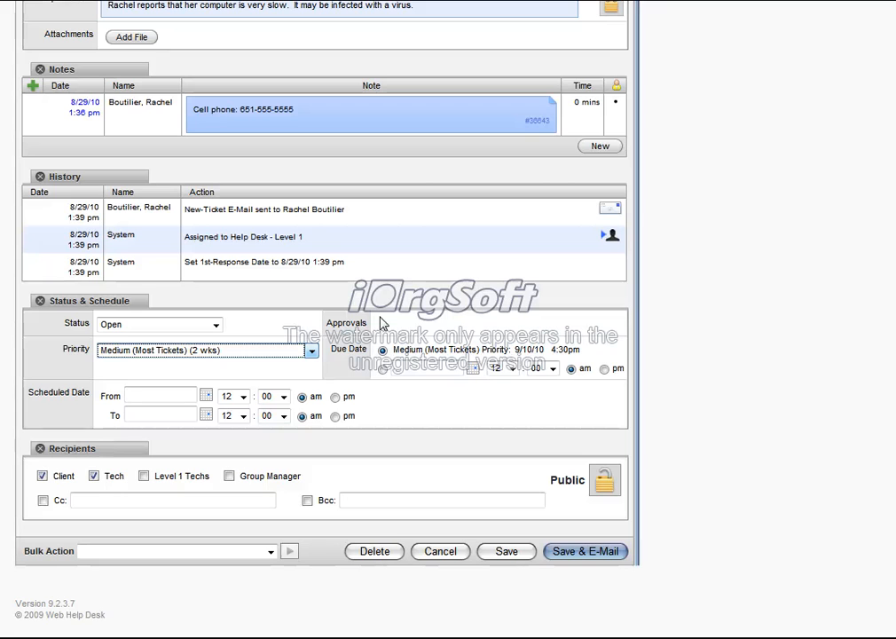
scroll(696, 366, up, 3)
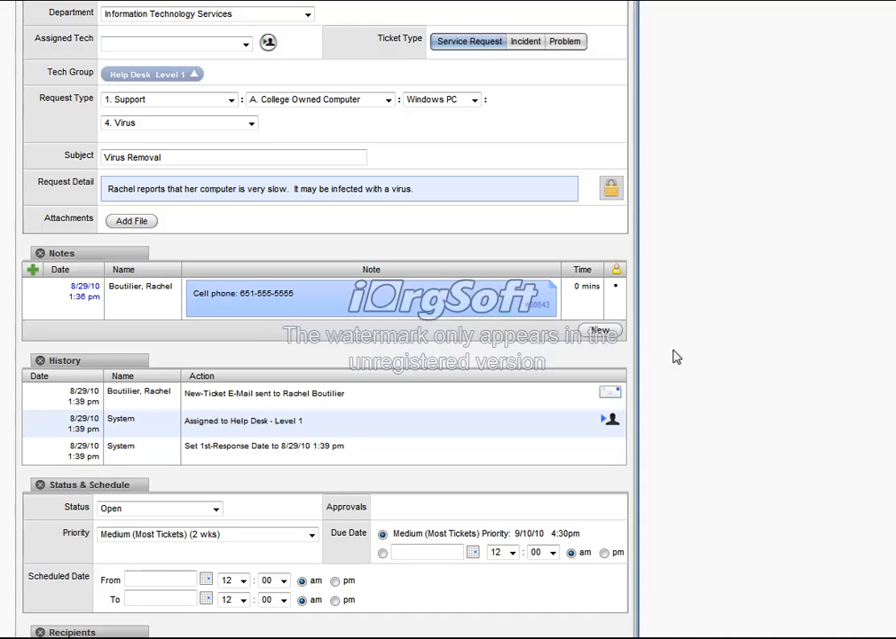
Add and save a client-visible note on the ticket reading "The problem is resolved!".
click(601, 330)
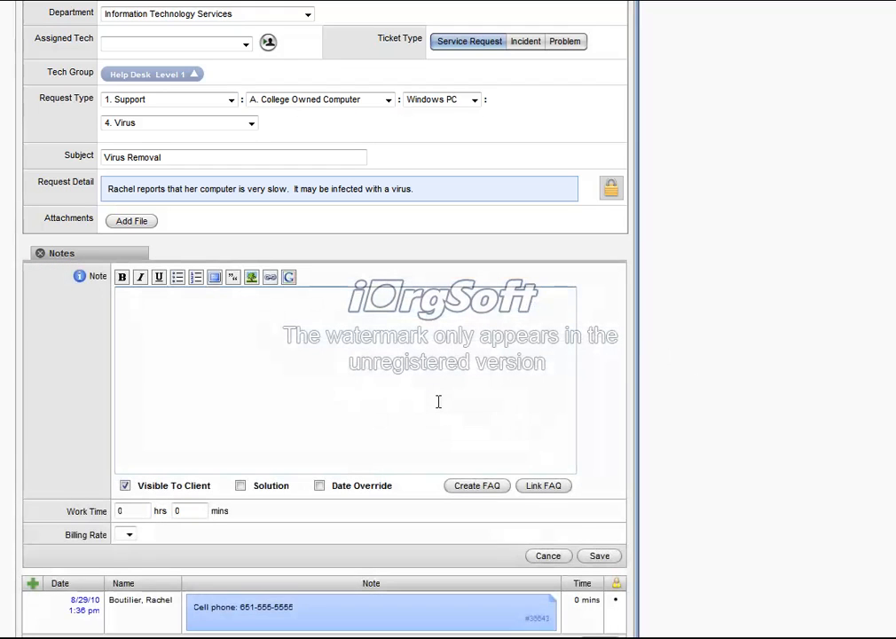
text(The problem is resolved!)
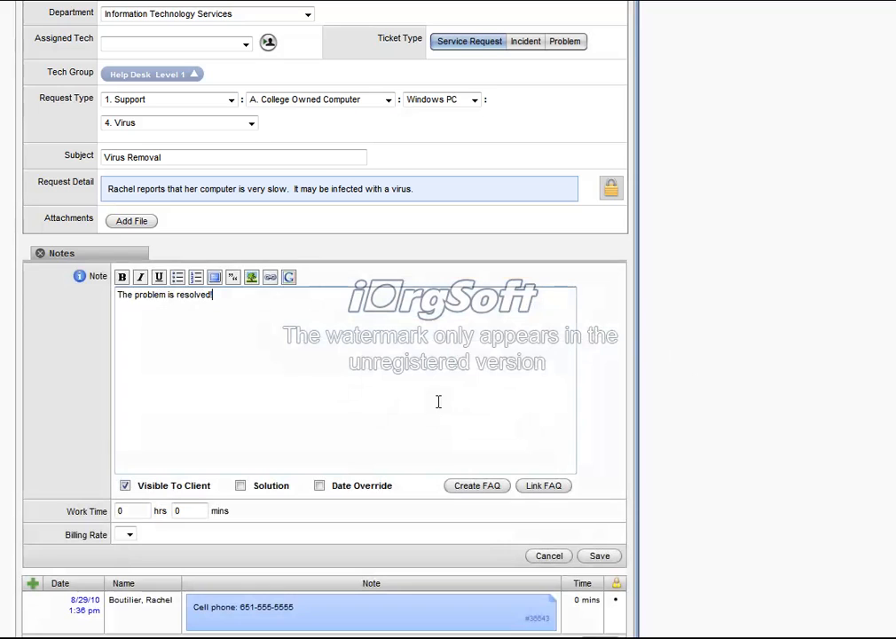
click(600, 556)
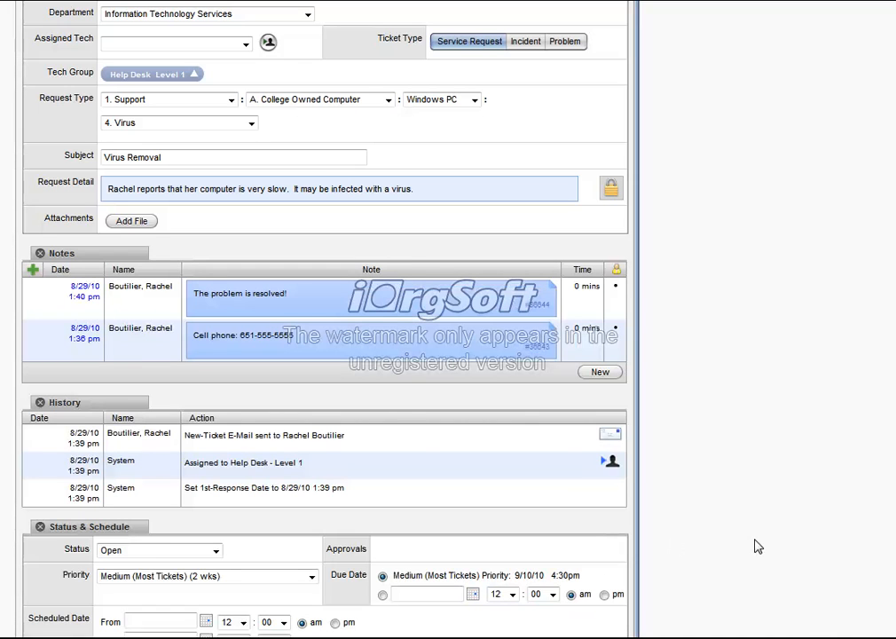
Set the ticket's status to Closed, then save it and e-mail it to the client and tech recipients.
scroll(756, 545, down, 5)
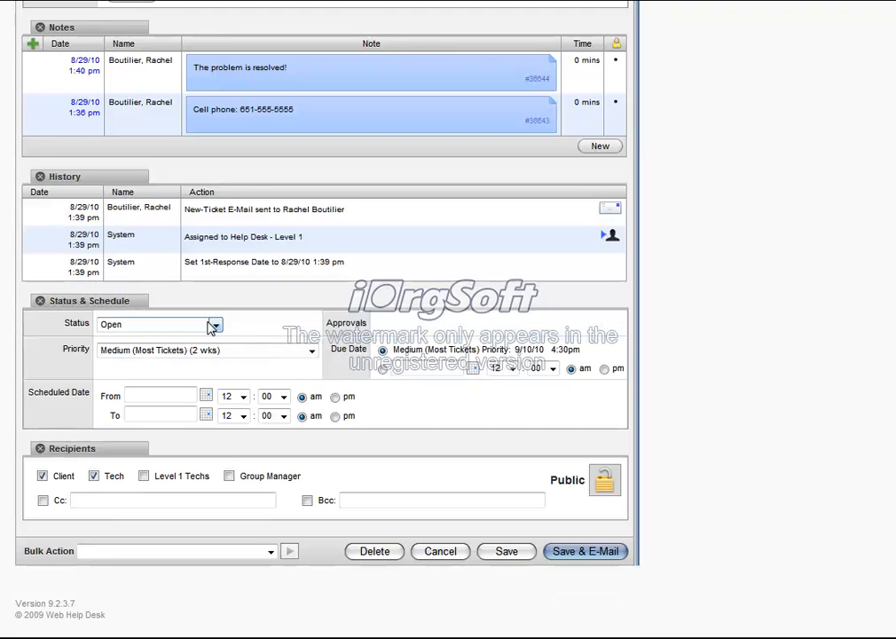
click(213, 326)
click(156, 386)
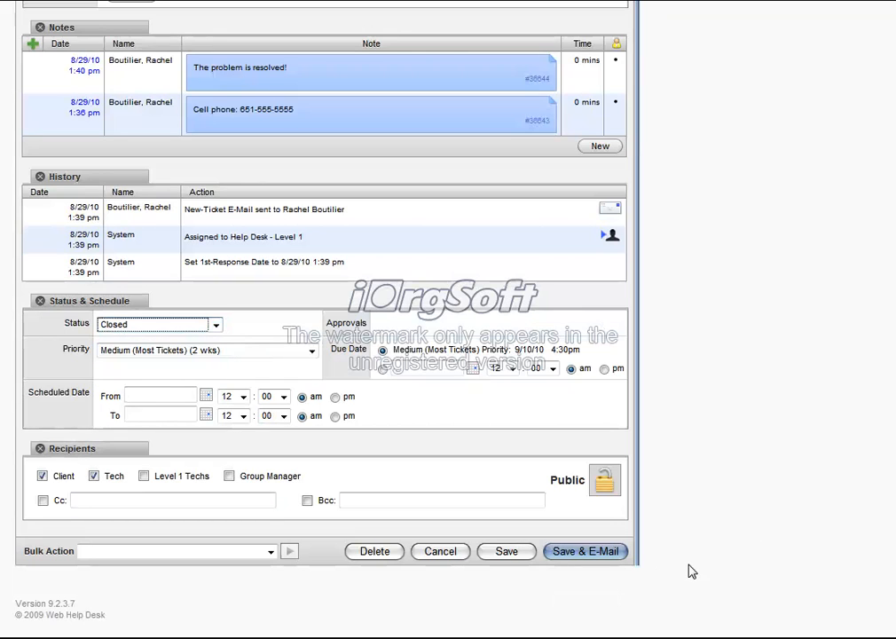
click(601, 554)
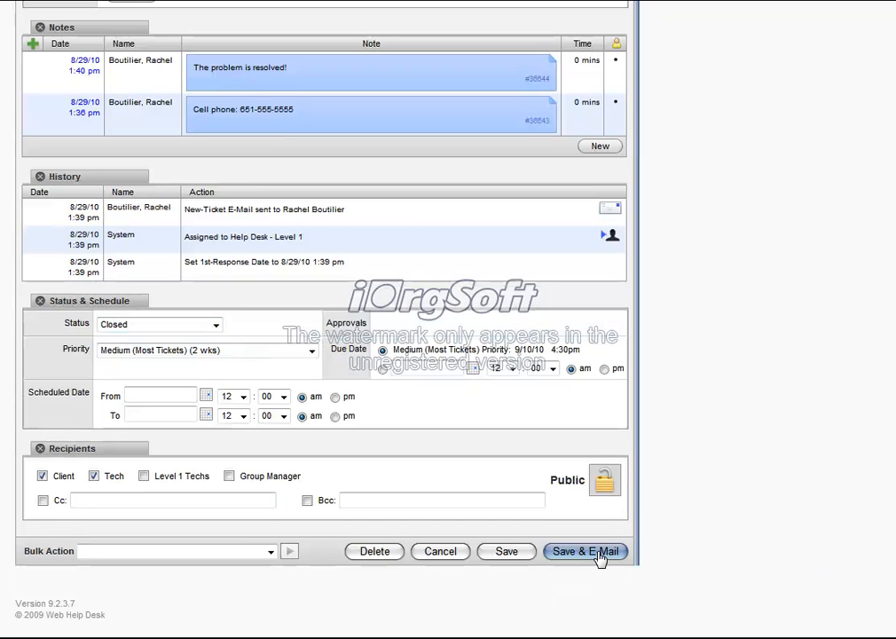